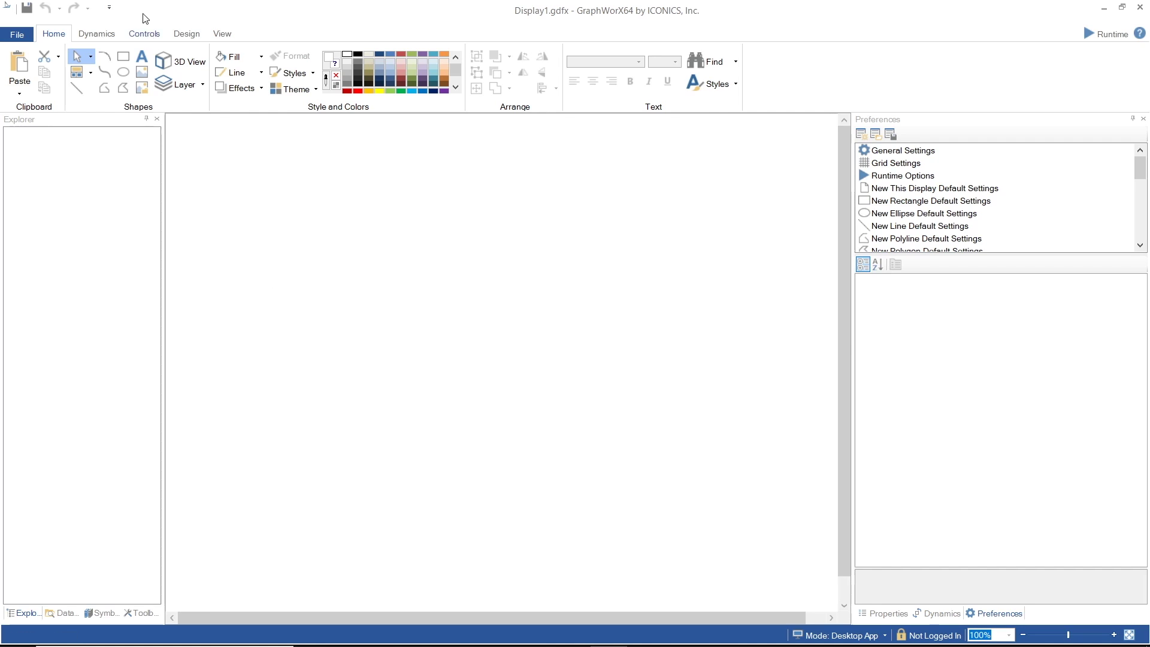
Step: Draw a plain grey rectangle near the upper left of Display1 and show its Dynamics panel
left_click(109, 33)
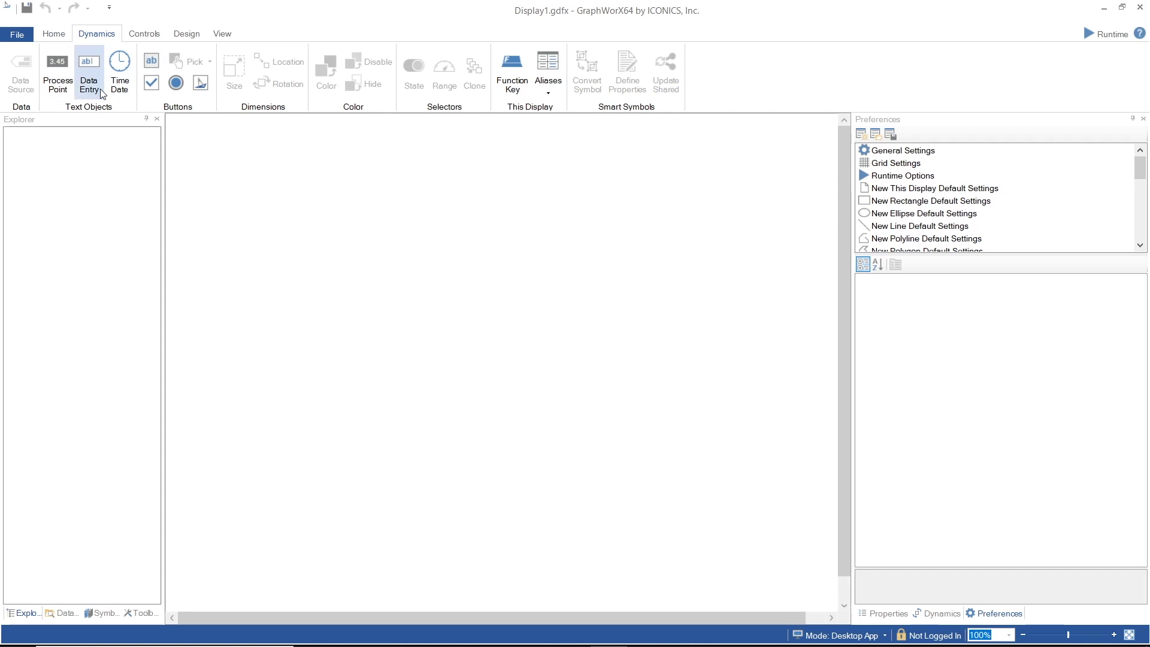
left_click(53, 34)
left_click(123, 56)
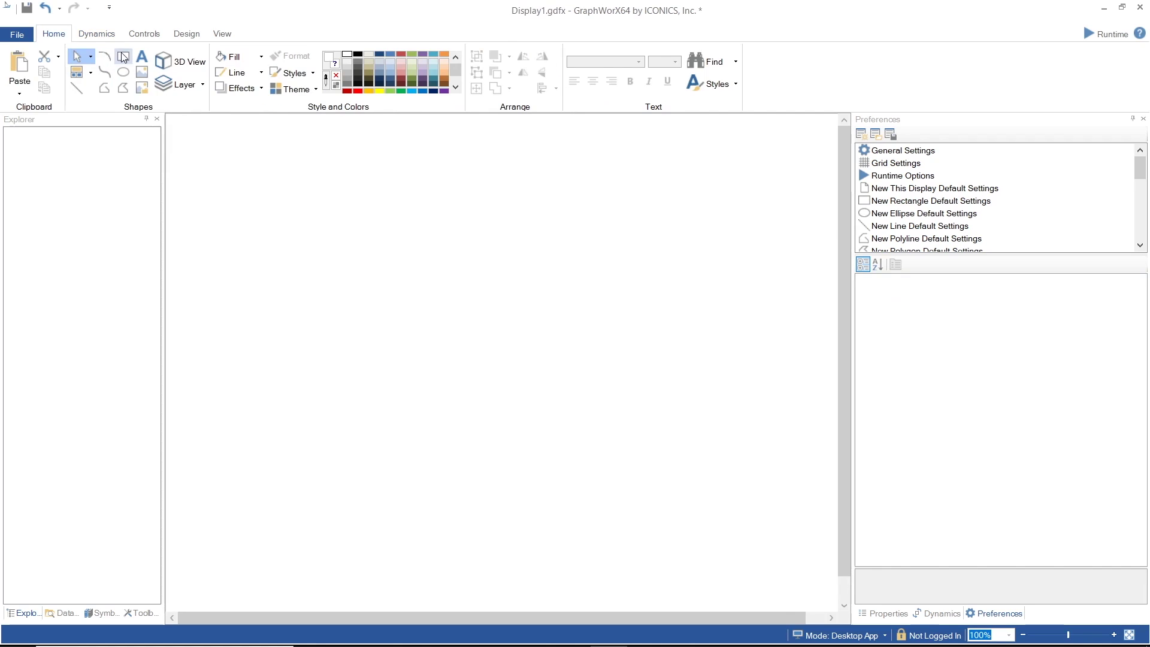
mouse_move(301, 210)
left_mouse_down()
mouse_move(443, 273)
mouse_move(455, 293)
left_mouse_up()
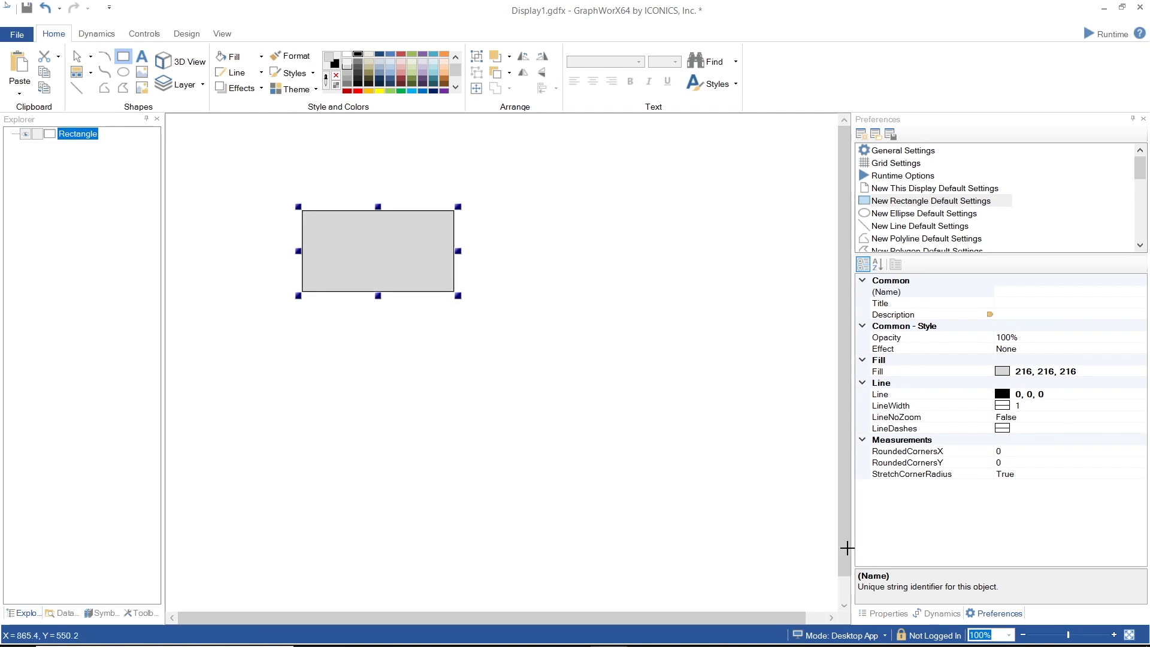
left_click(937, 613)
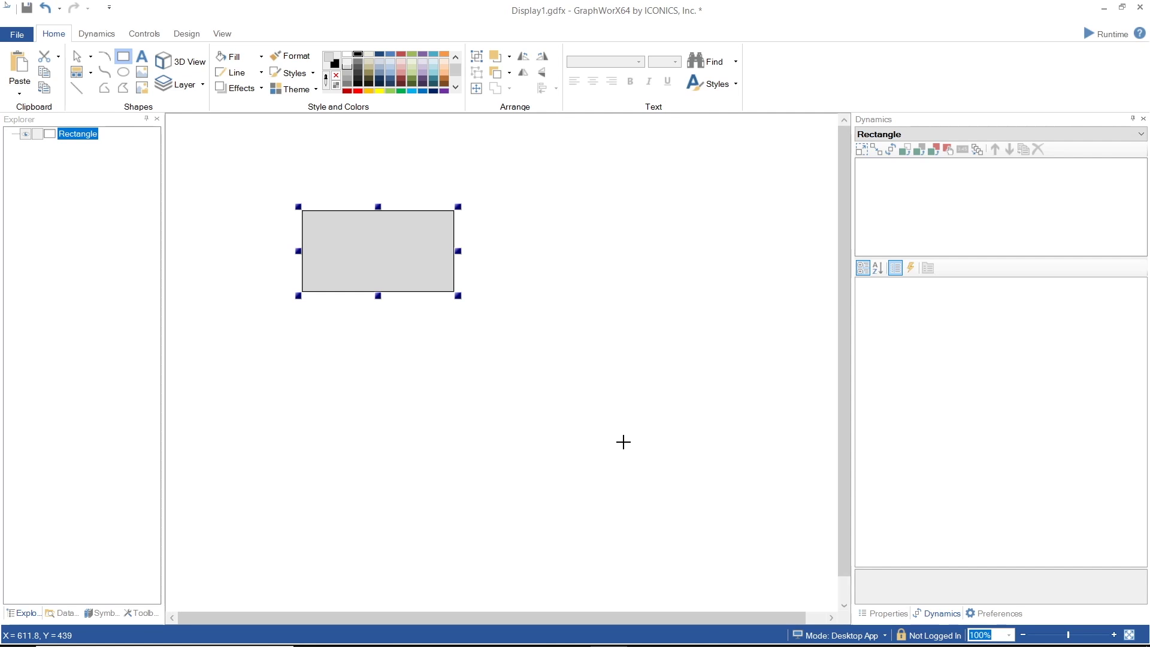
Step: Add a Size dynamic to the rectangle using localsim:random with a 2000 ms update rate
left_click(99, 34)
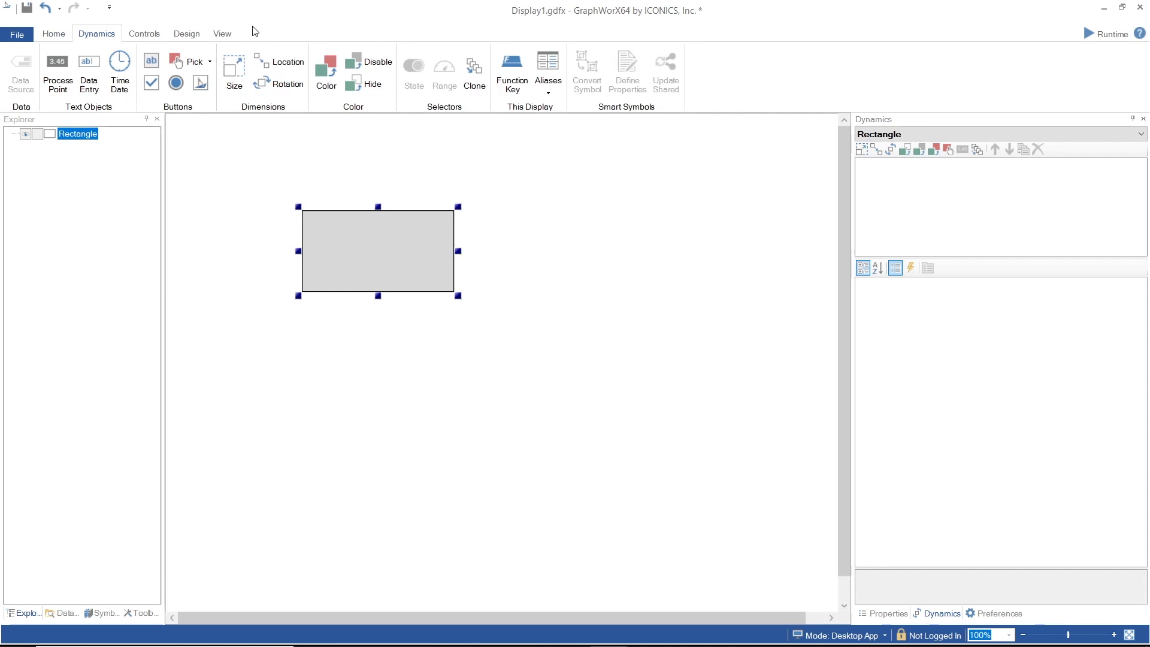
left_click(237, 63)
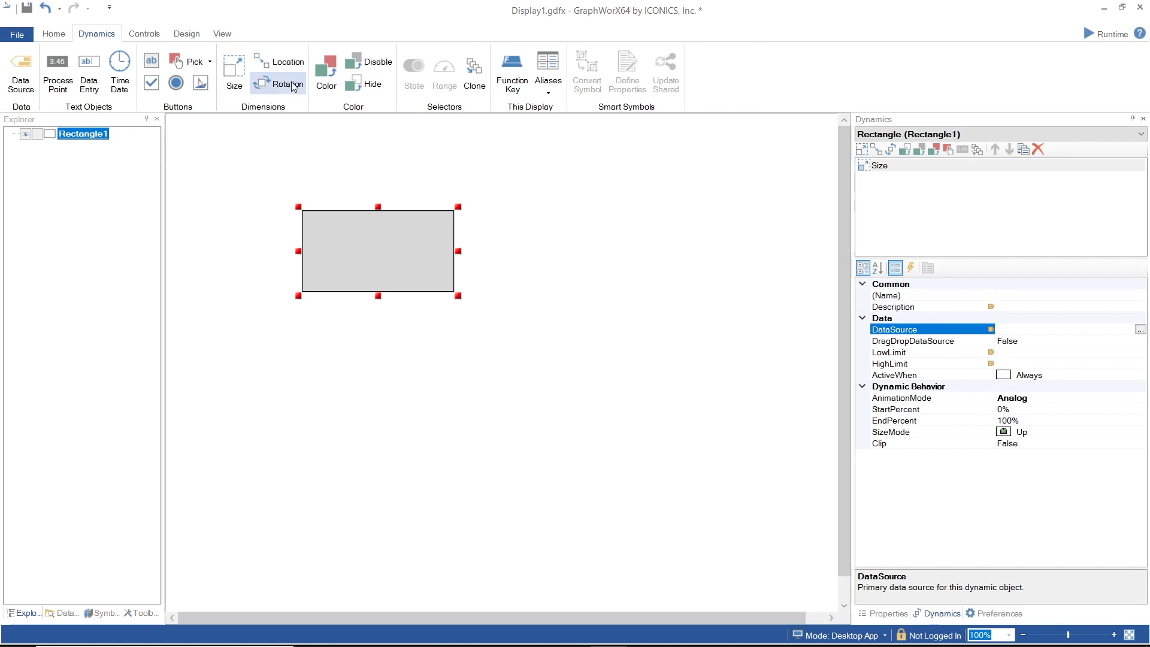
left_click(1140, 330)
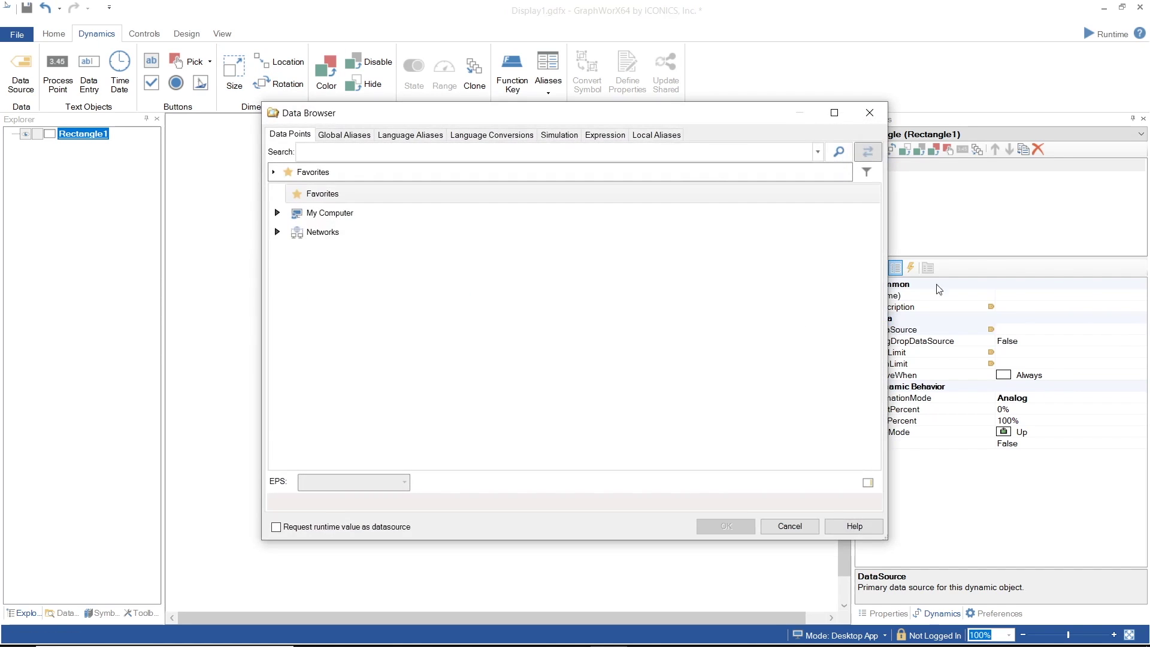
left_click(577, 136)
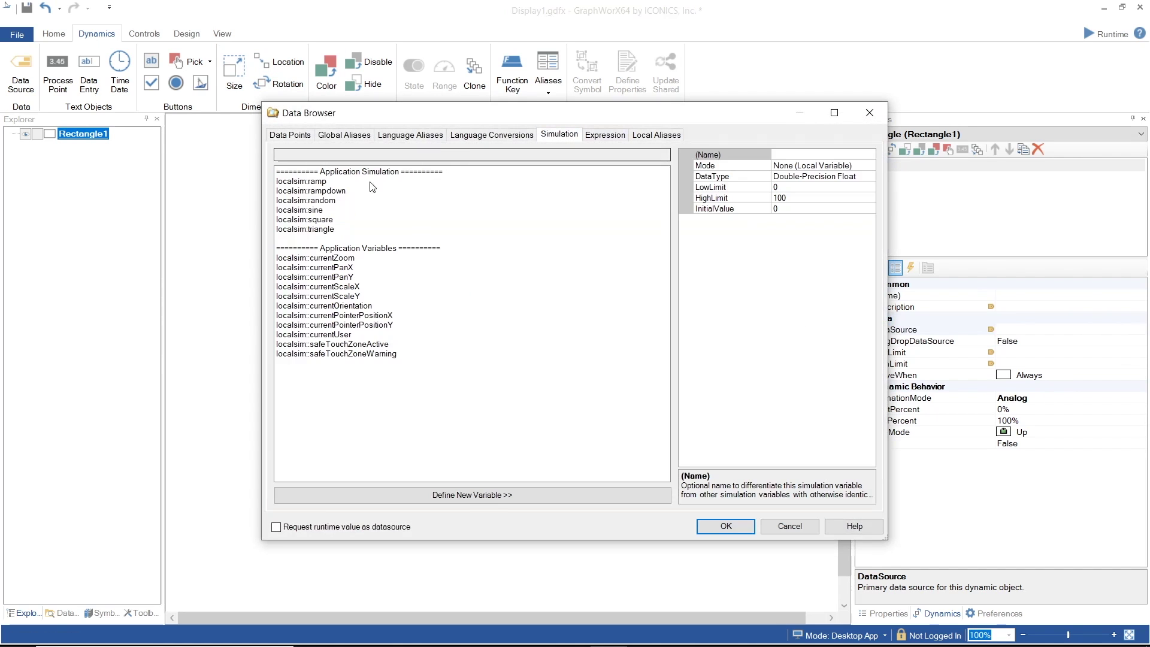
left_click(323, 202)
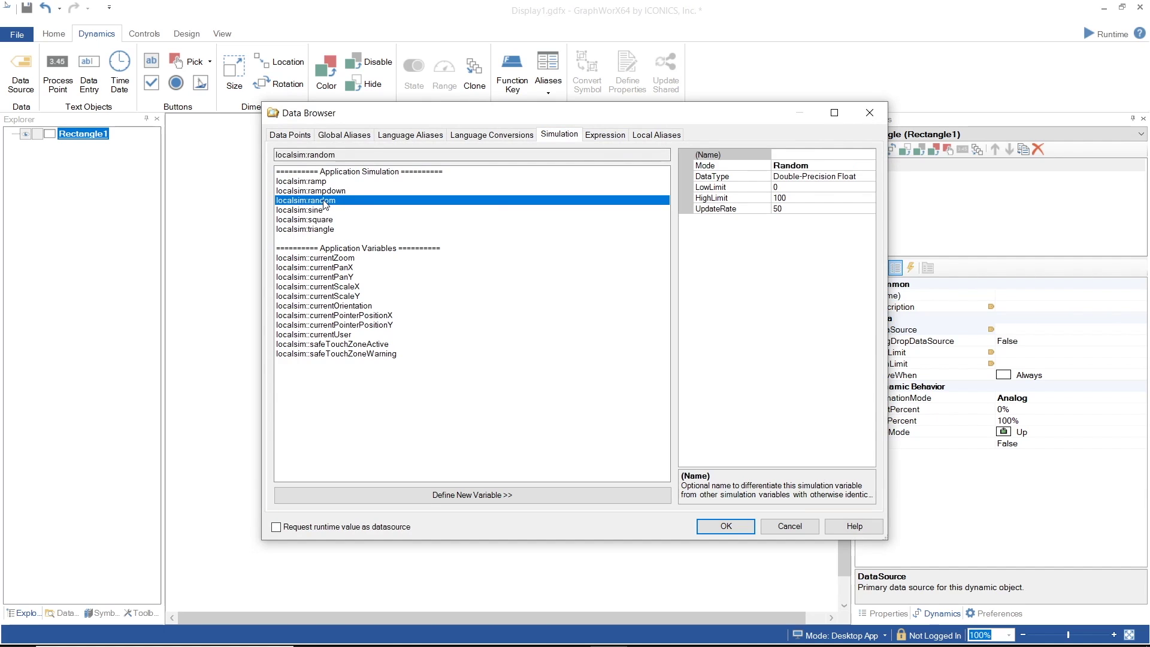
left_click(800, 198)
left_click(803, 209)
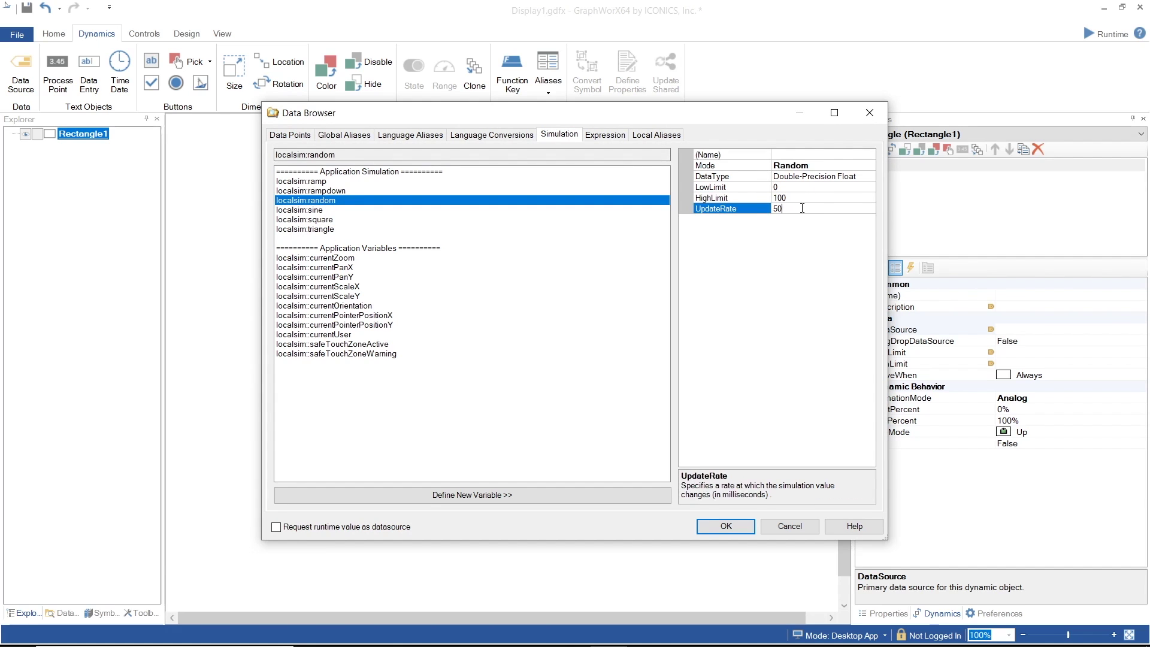
key("BackSpace")
key("BackSpace")
type("2000")
left_click(827, 273)
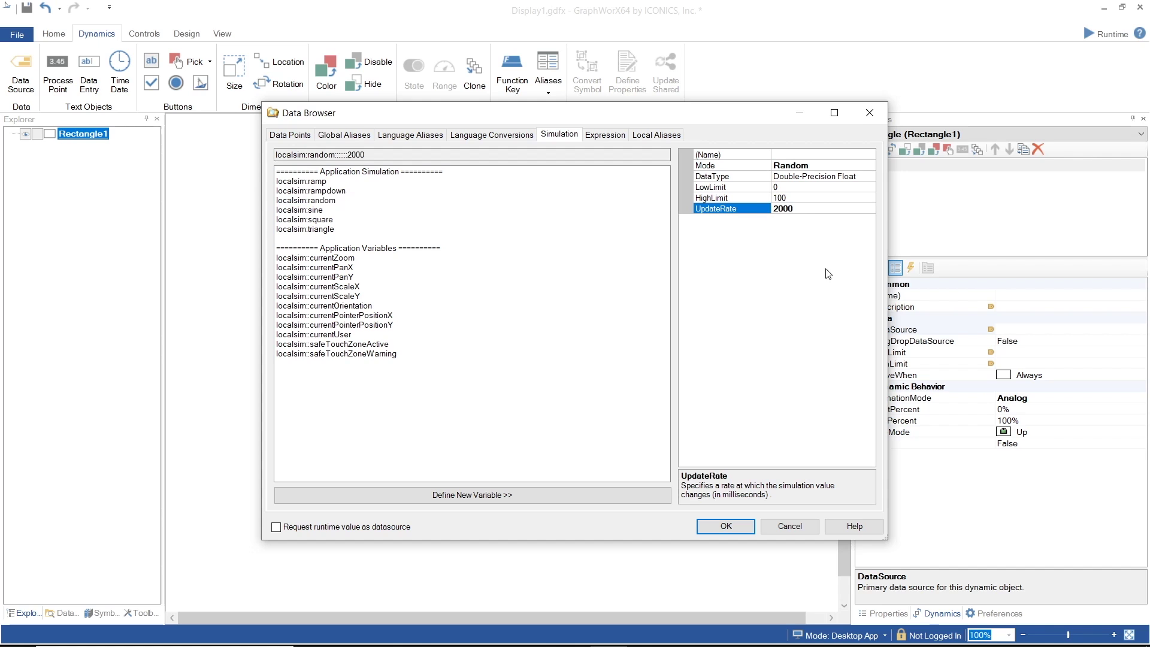
left_click(743, 527)
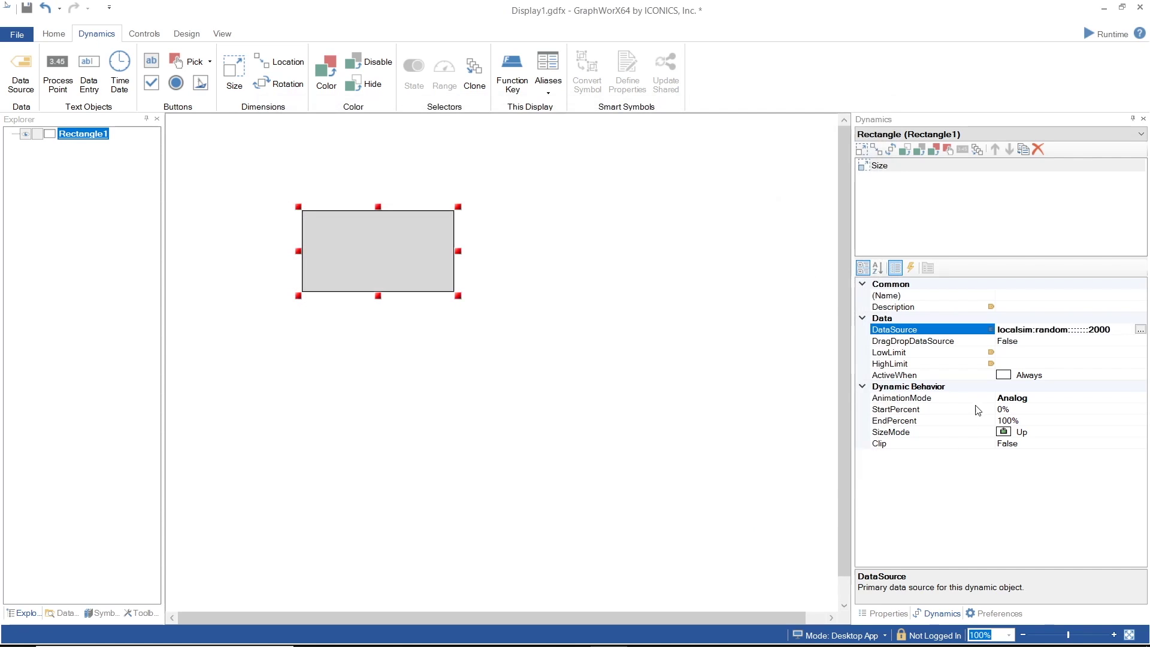
Step: Set the rectangle's SizeMode to grow Up, Down, Left and Right
left_click(1044, 433)
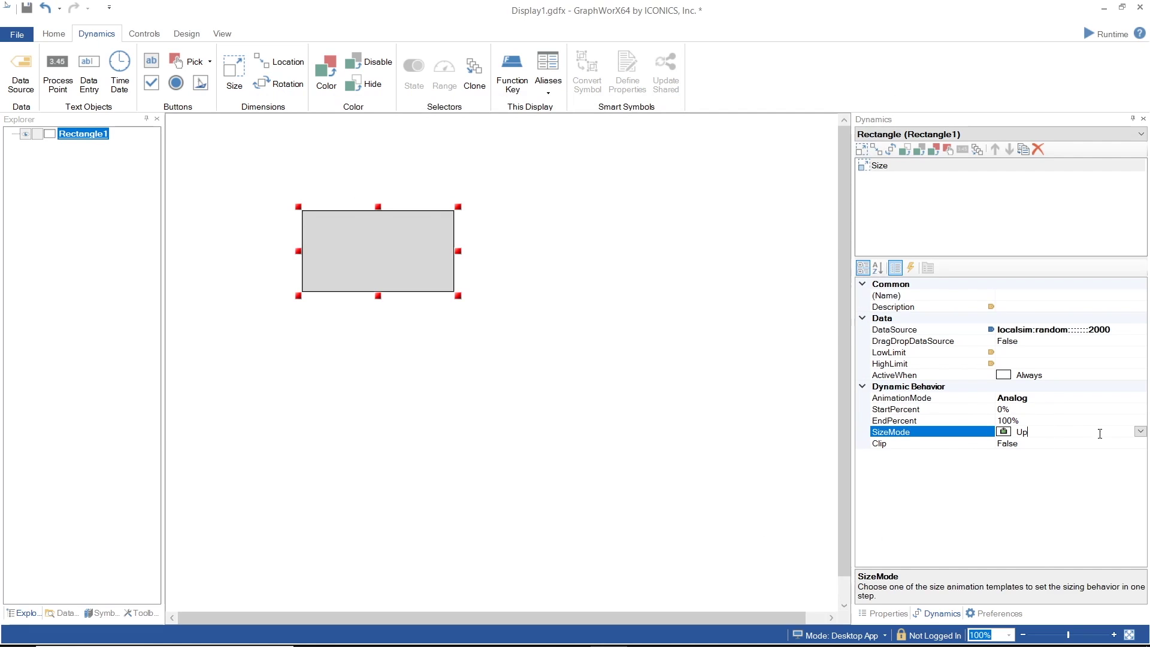
left_click(1140, 432)
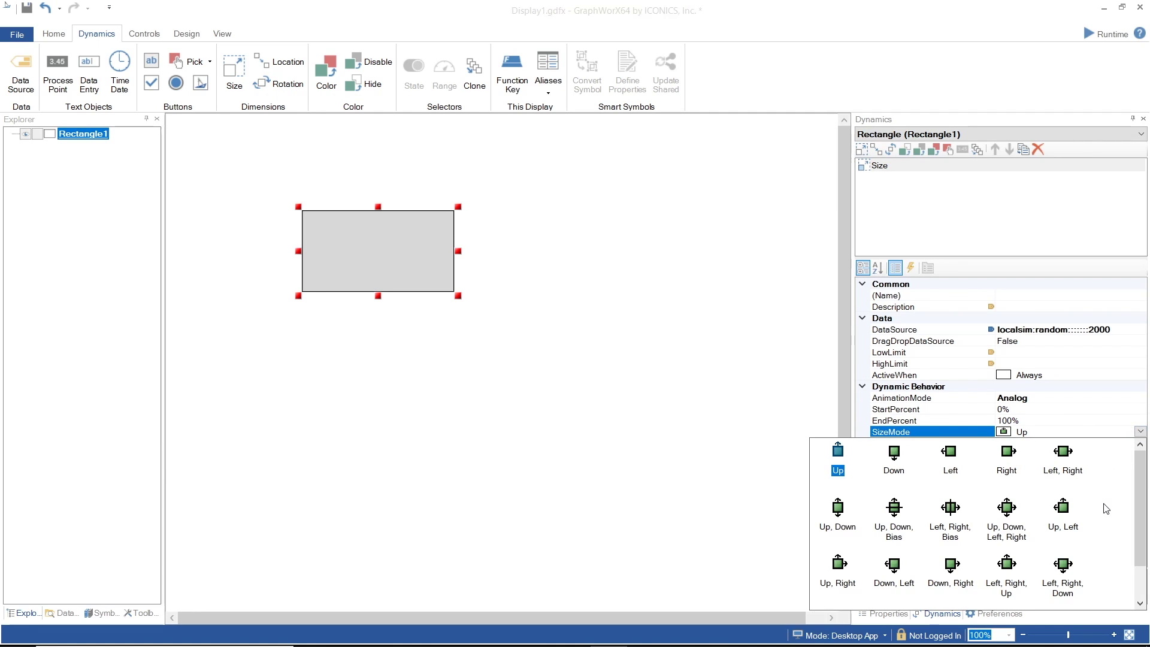
left_click(1012, 521)
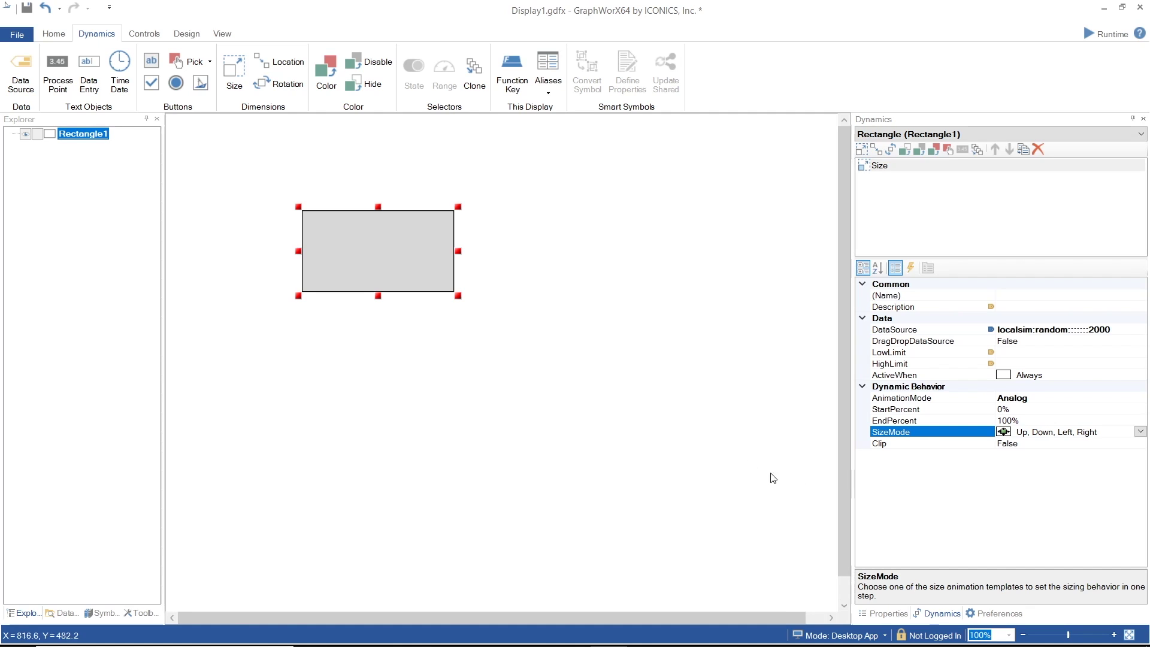
Step: Place a Process Point label to the right of the rectangle
left_click(59, 66)
left_click_drag(544, 207, 729, 287)
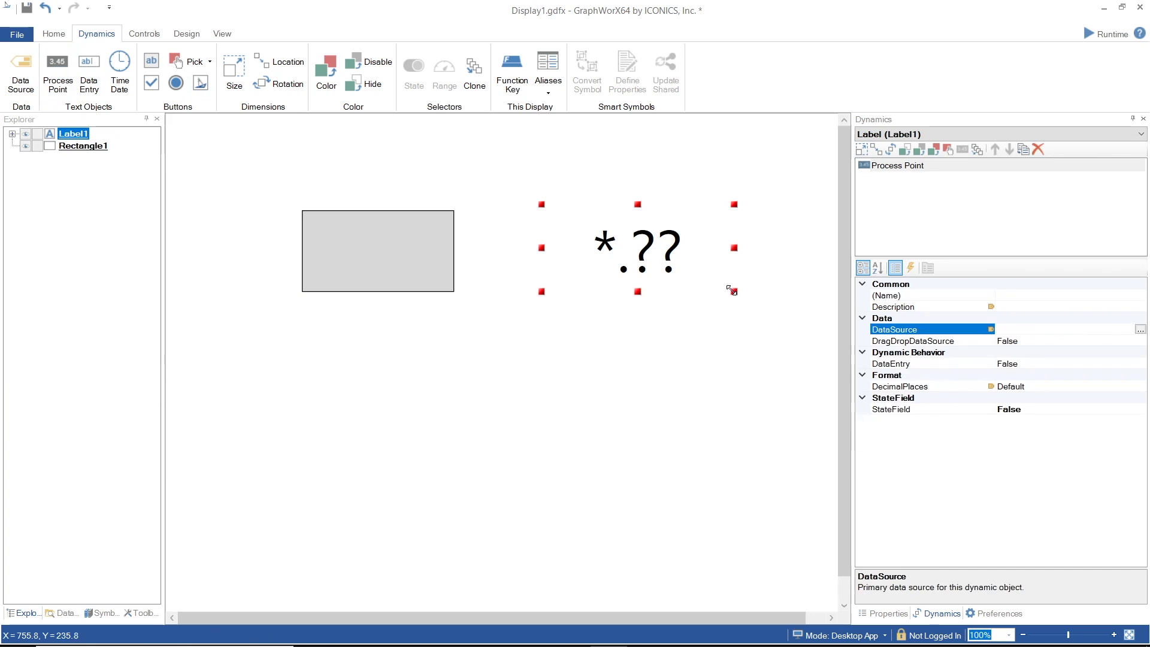
left_click(735, 343)
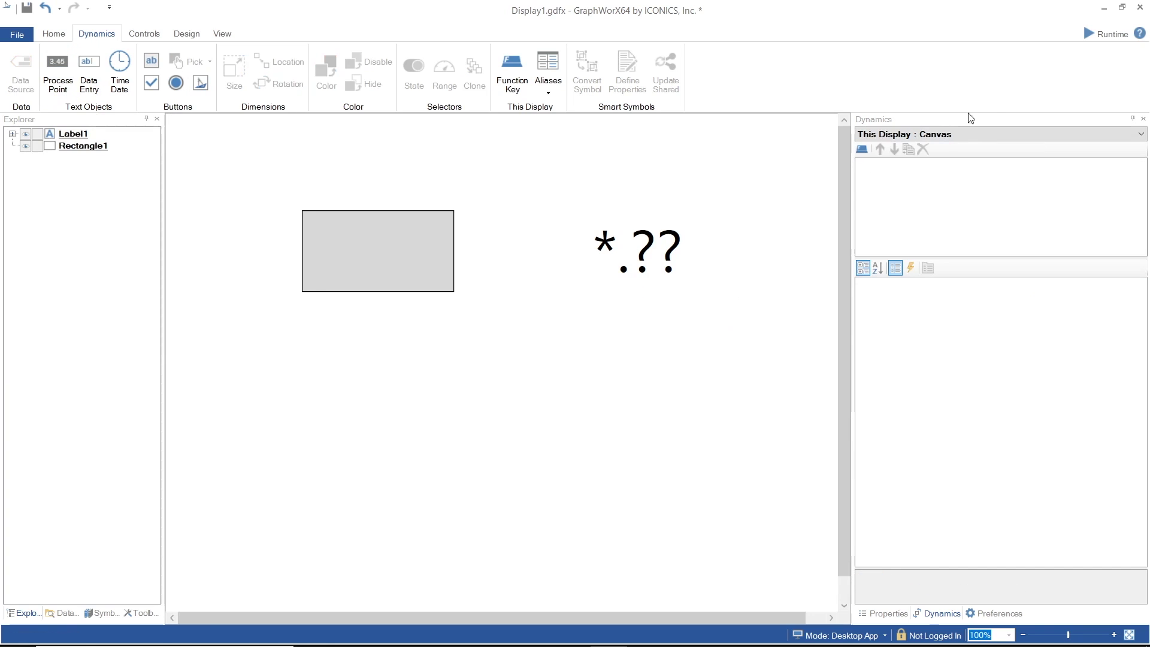
Step: Test the display in Runtime, watching the rectangle resize, then return to Configure
left_click(1090, 35)
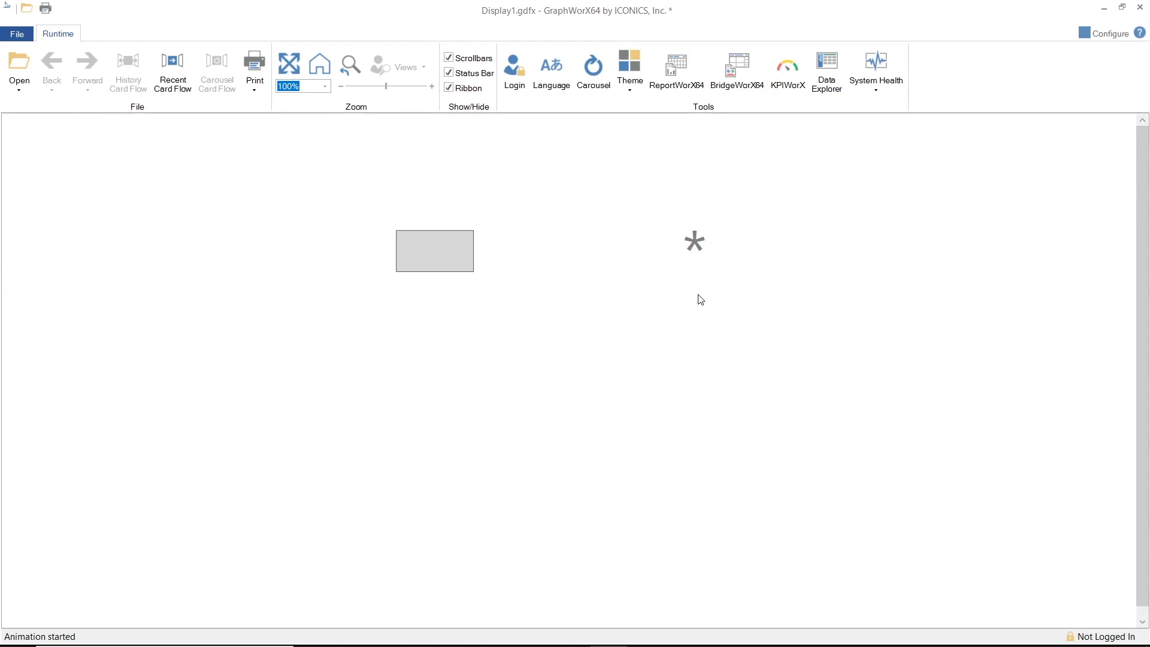
mouse_move(697, 238)
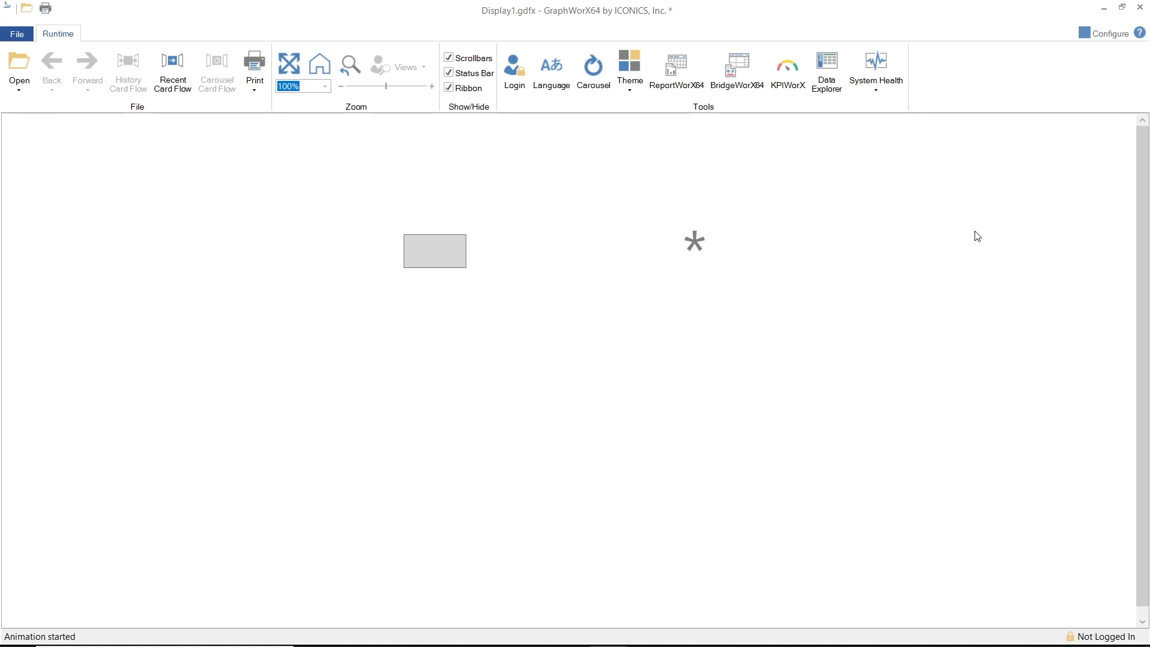
left_click(1106, 34)
Step: Copy the rectangle's DataSource text localsim:random::::::2000
left_click(647, 251)
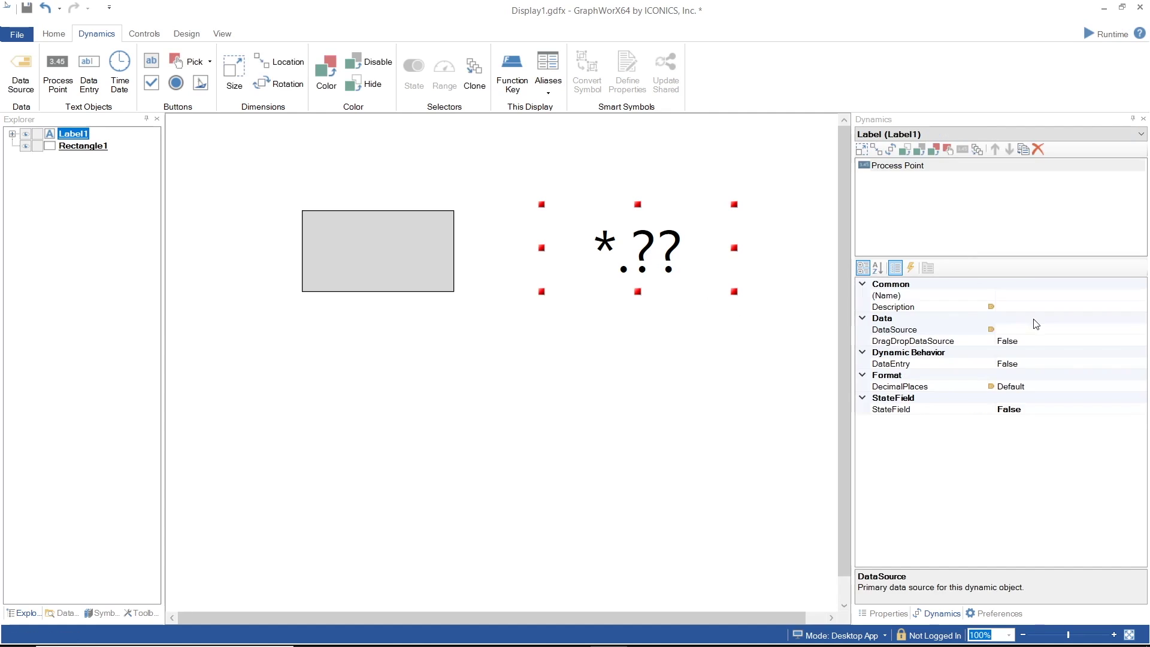
left_click(1018, 329)
left_click(431, 241)
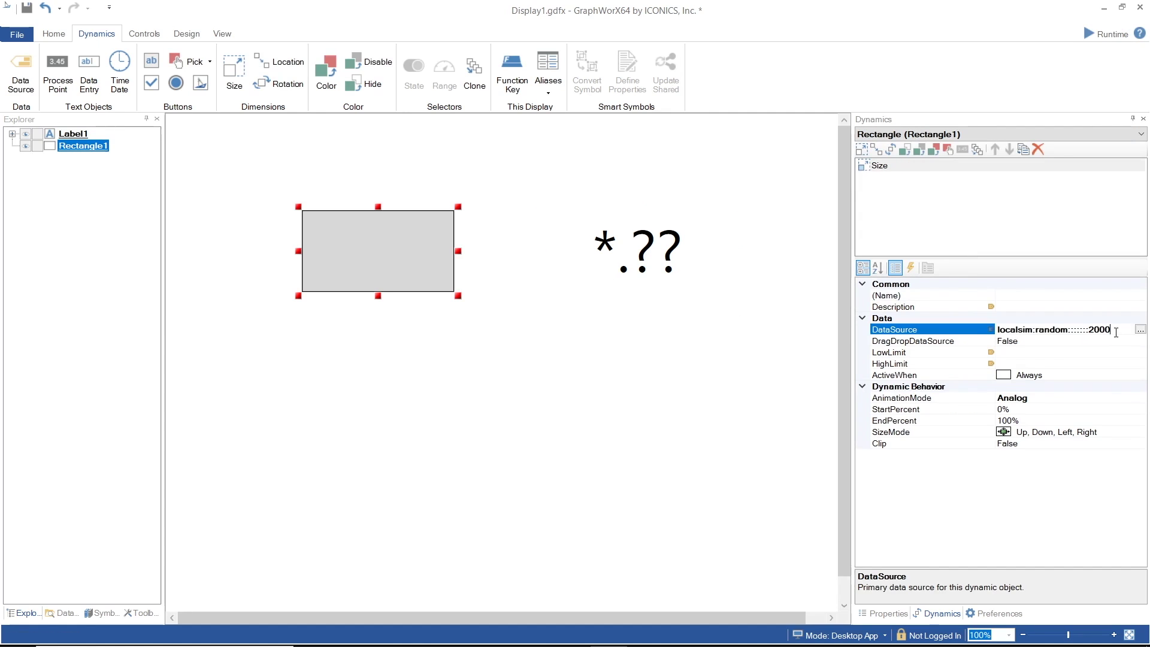
left_click_drag(1113, 329, 994, 333)
right_click(1018, 329)
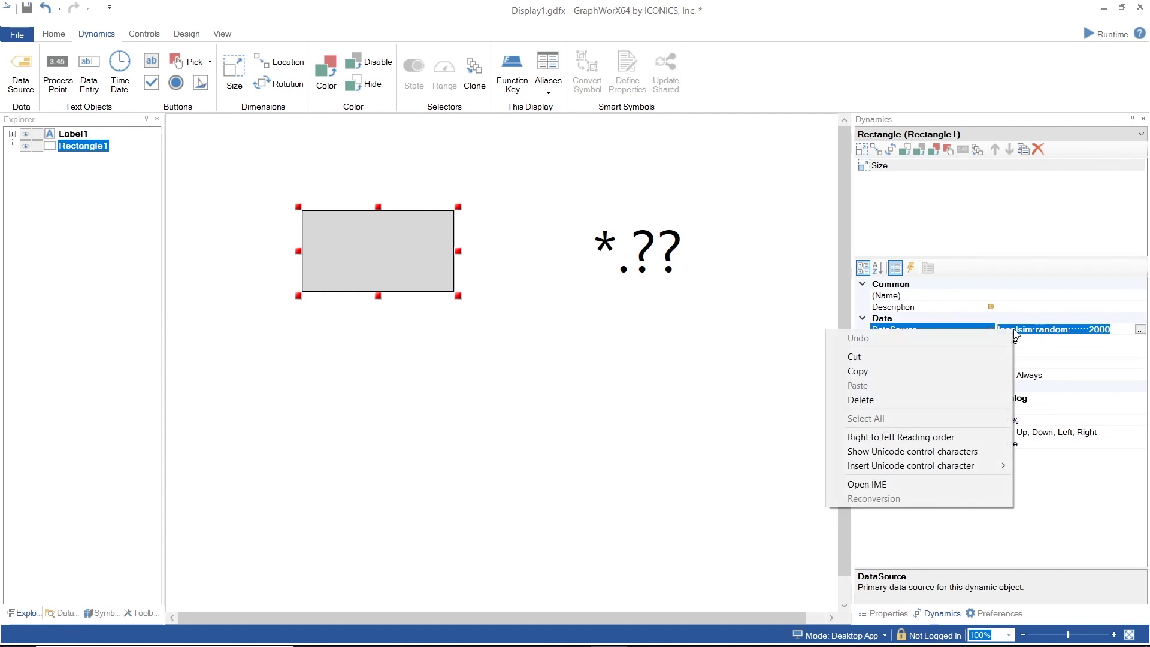
left_click(982, 370)
Step: Paste that source into Label1's DataSource and run the display to see live values
left_click(649, 257)
left_click(1056, 326)
right_click(1054, 328)
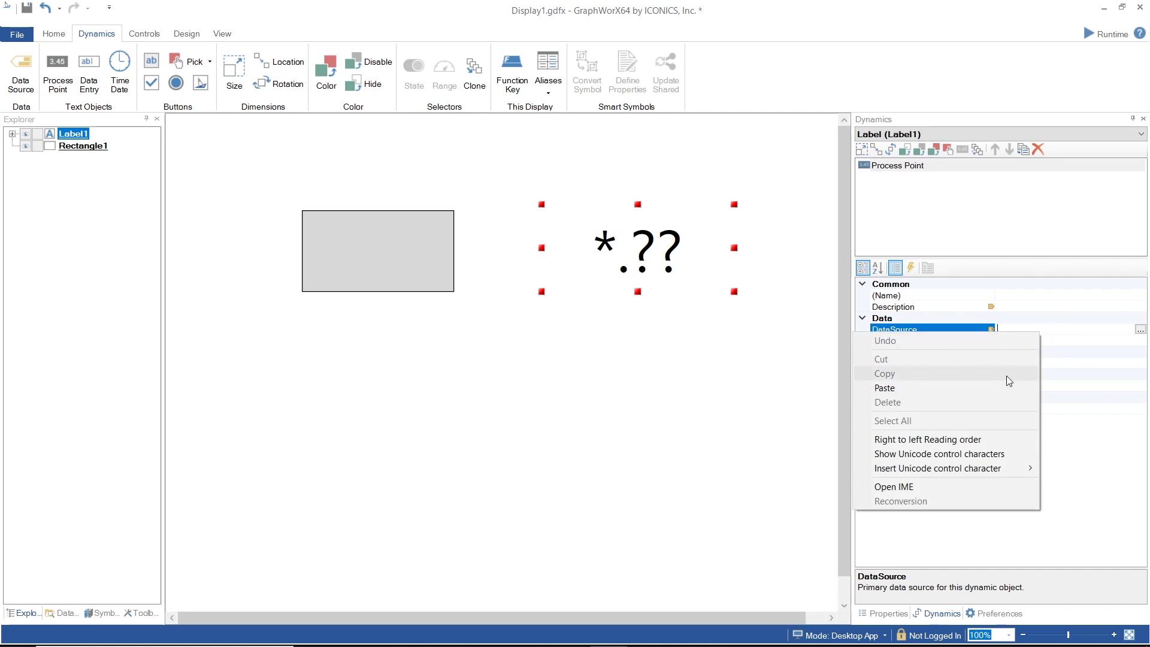
left_click(1006, 377)
left_click(1107, 36)
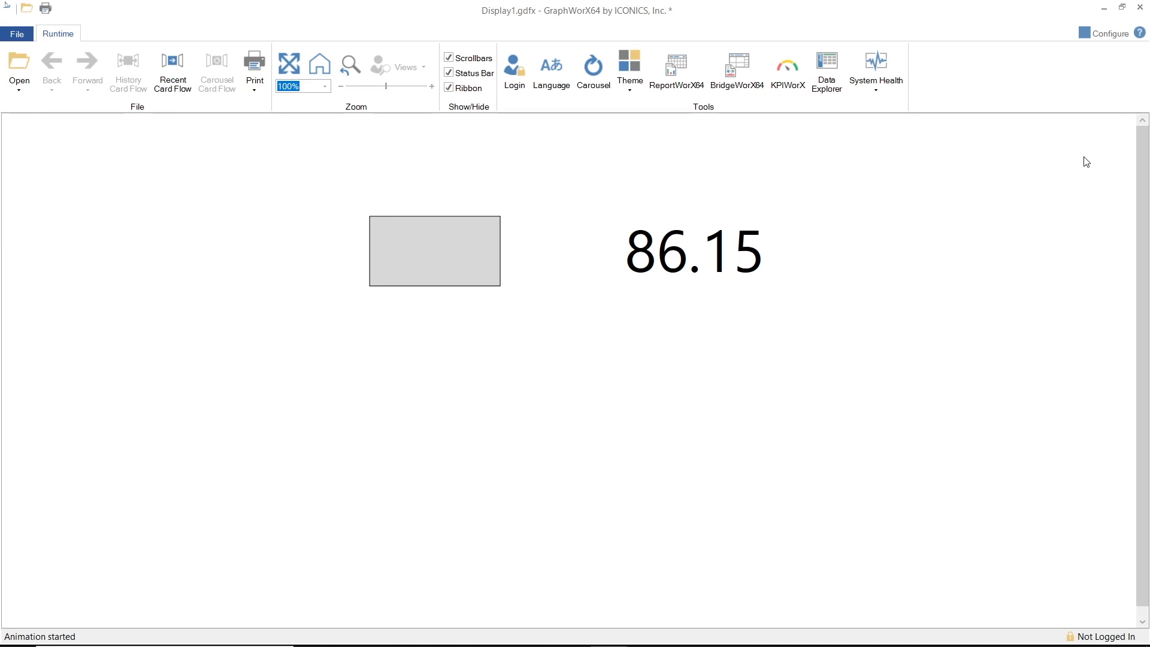
Step: Leave Runtime for Configure mode and deselect the process point label
left_click(1107, 34)
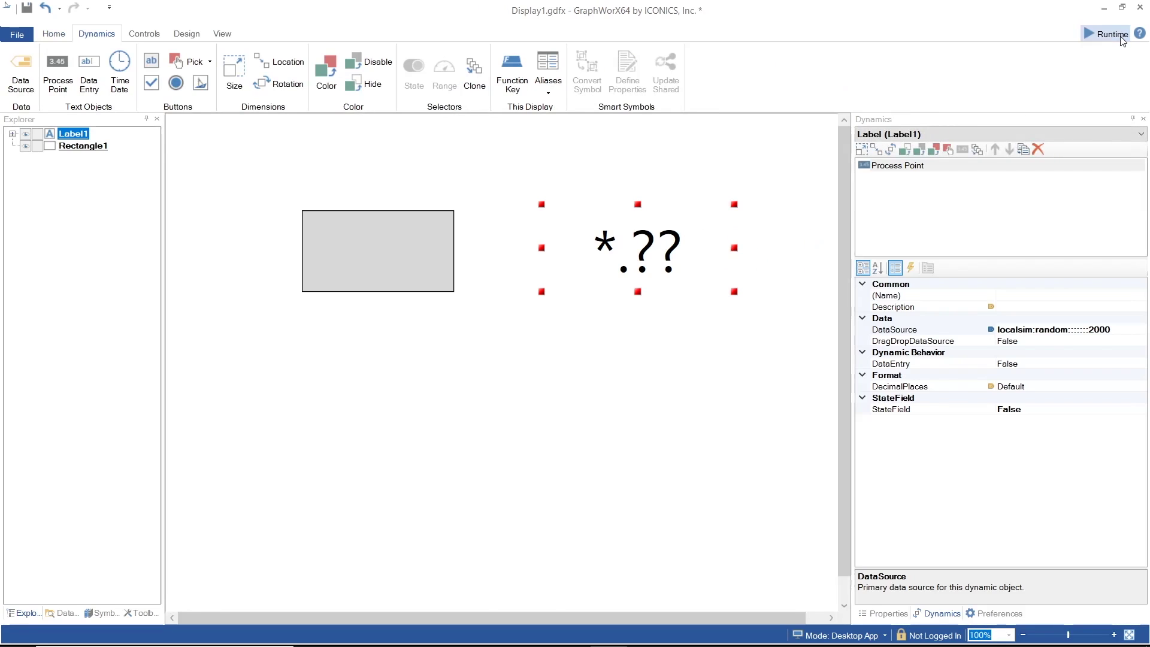
left_click(732, 397)
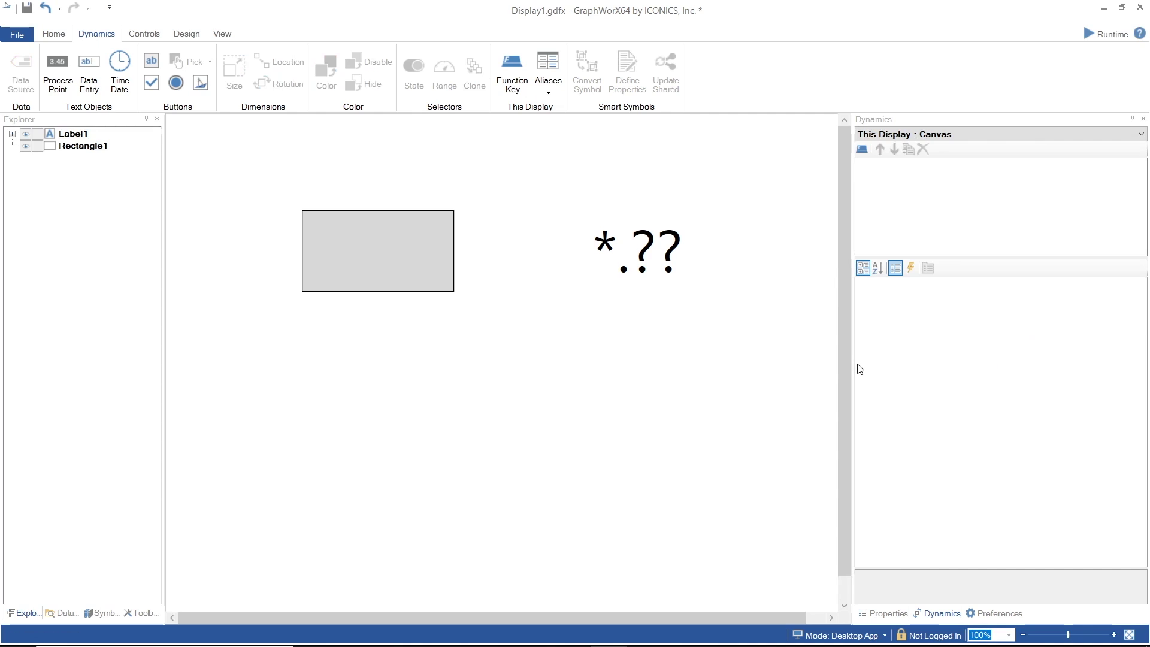